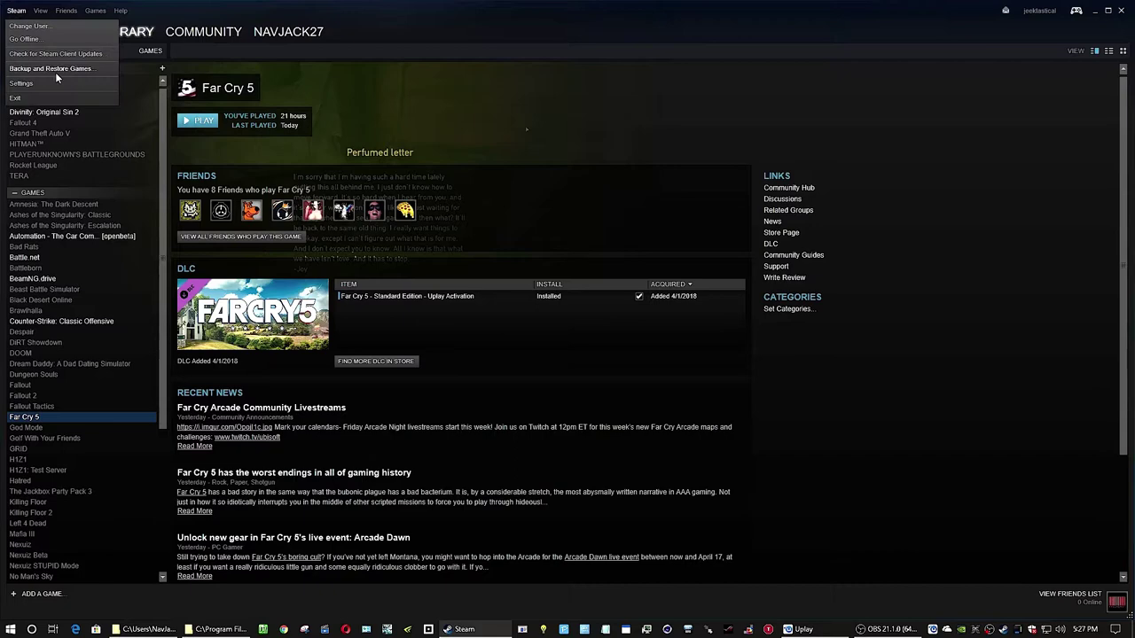
Switch Steam to Go Offline and confirm restarting it in offline mode.
{"action": "left_click", "coordinate": [24, 39]}
{"action": "left_click", "coordinate": [507, 348]}
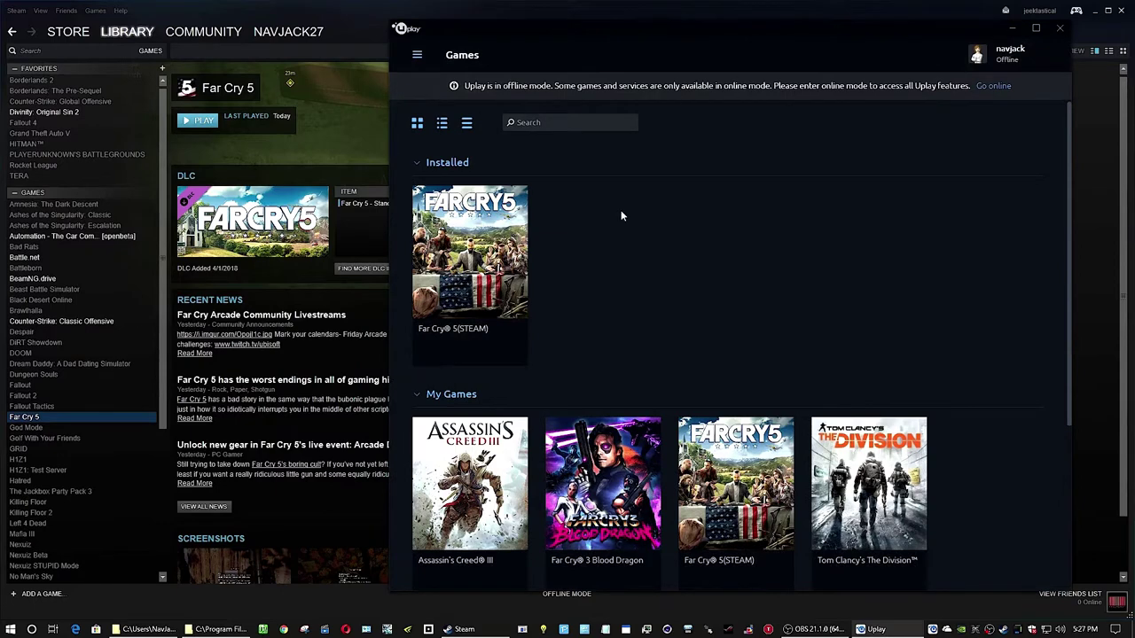
Delete both profile files from the Documents\My Games\Far Cry 5 folder.
{"action": "left_click", "coordinate": [147, 630]}
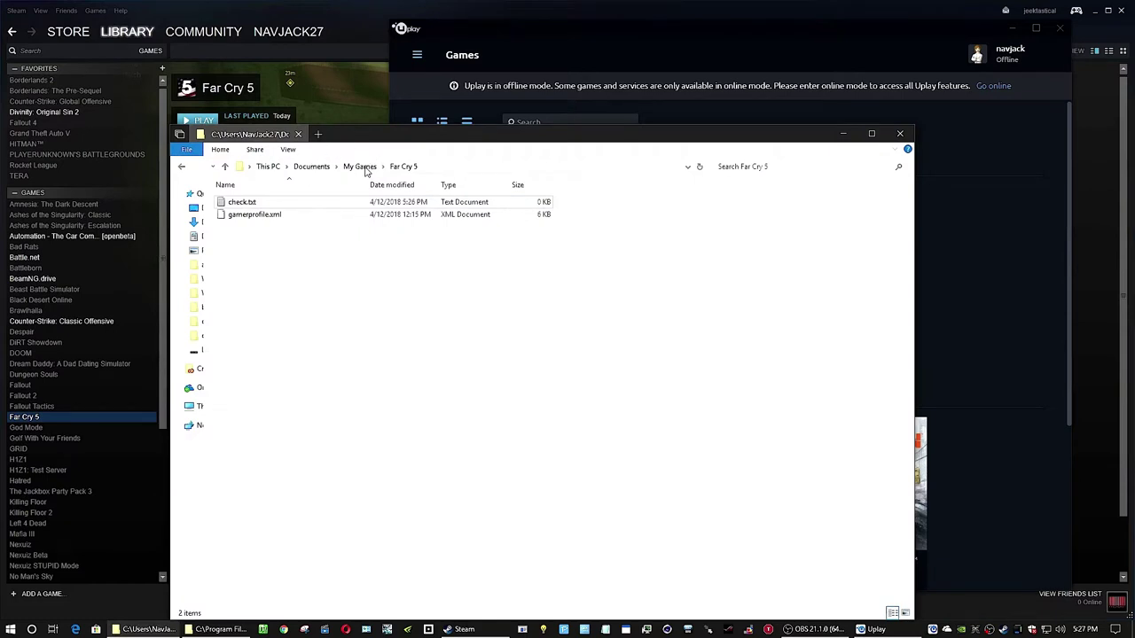
{"action": "left_click_drag", "start_coordinate": [351, 274], "coordinate": [213, 197]}
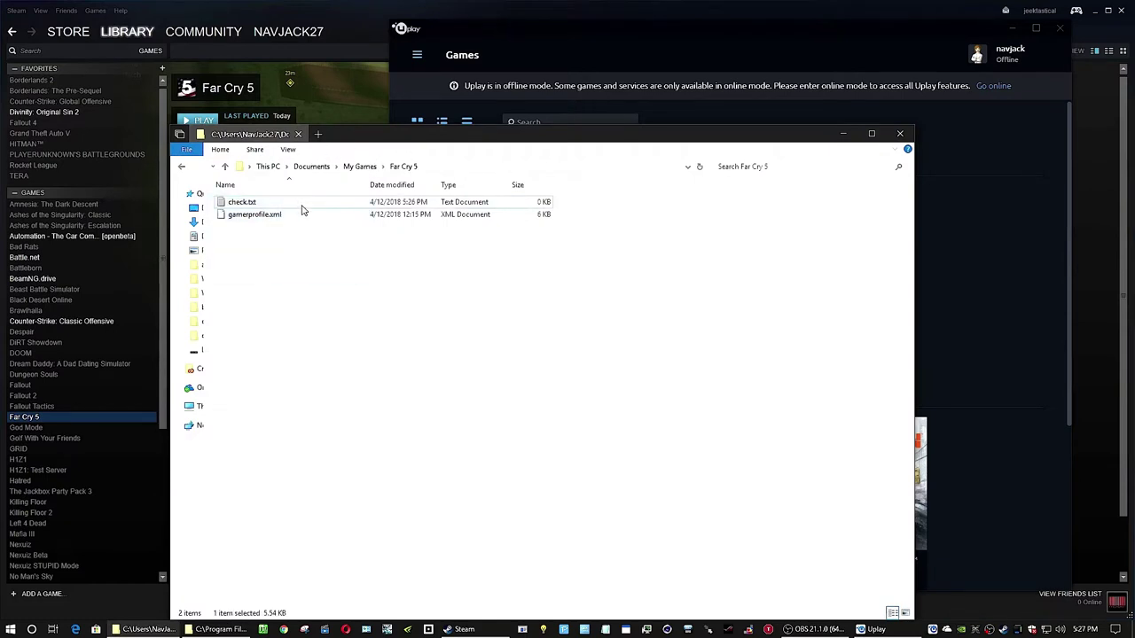
{"action": "right_click", "coordinate": [301, 207]}
{"action": "left_click", "coordinate": [208, 517]}
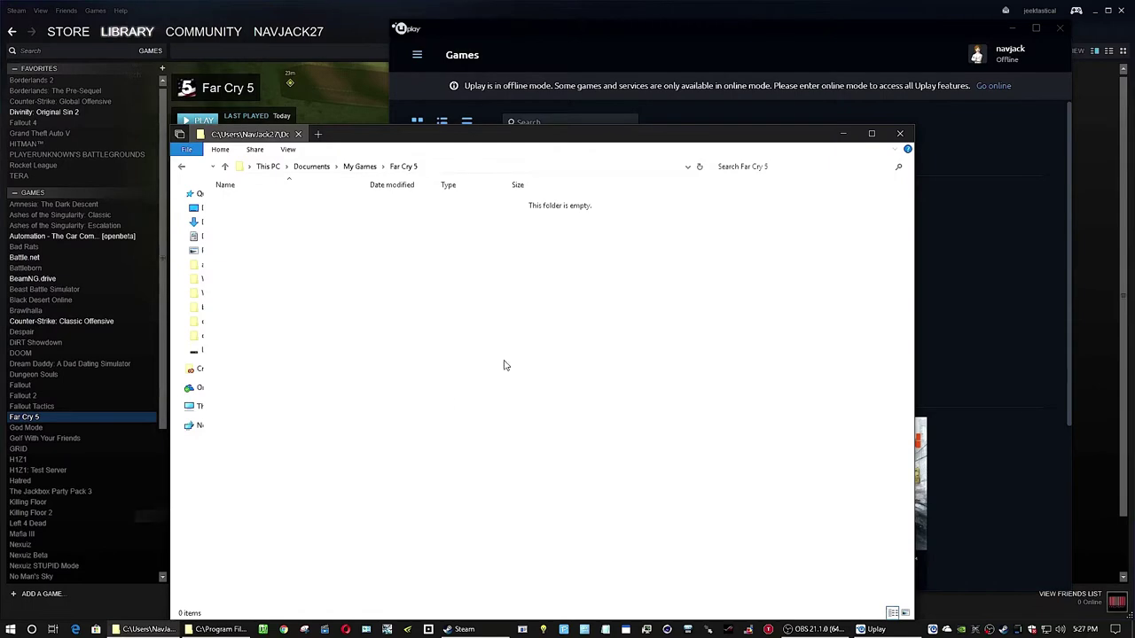
Delete the save-game subfolder from the Ubisoft Game Launcher savegames folder.
{"action": "left_click", "coordinate": [844, 133]}
{"action": "left_click", "coordinate": [217, 630]}
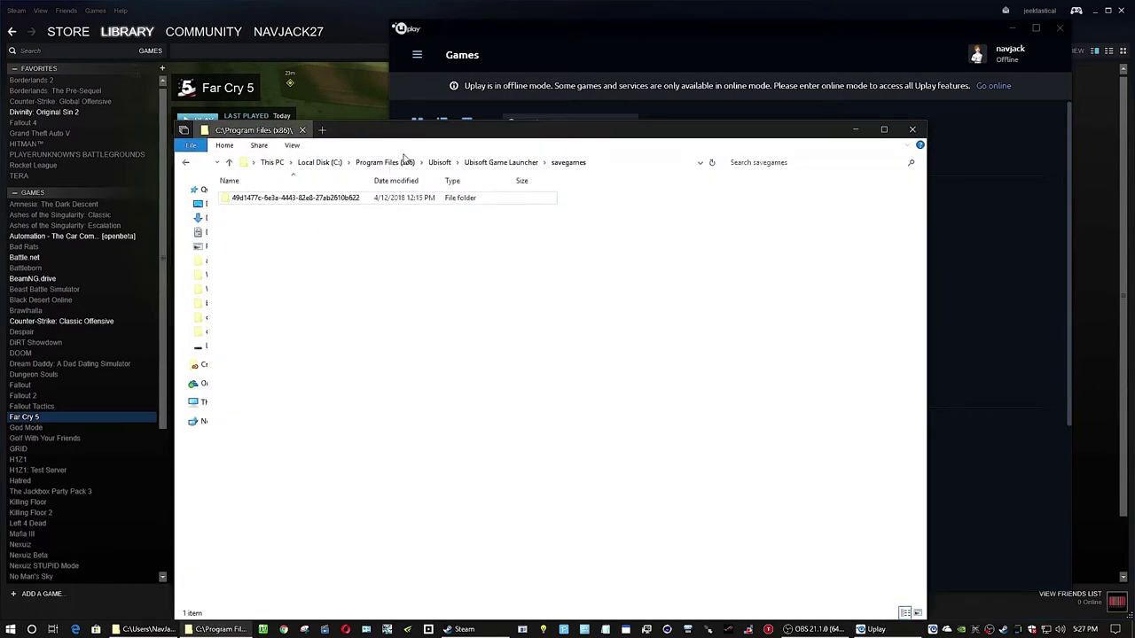
{"action": "right_click", "coordinate": [270, 198]}
{"action": "left_click", "coordinate": [213, 583]}
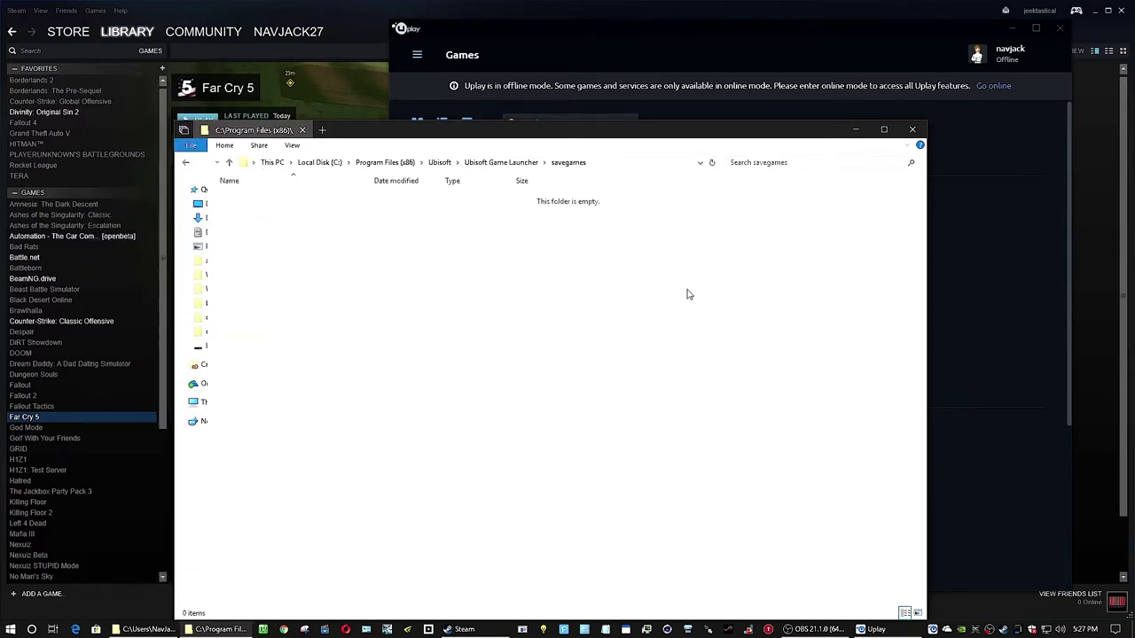
Launch Far Cry 5 offline from the library, confirming PLAY in the launch dialog.
{"action": "left_click", "coordinate": [857, 130]}
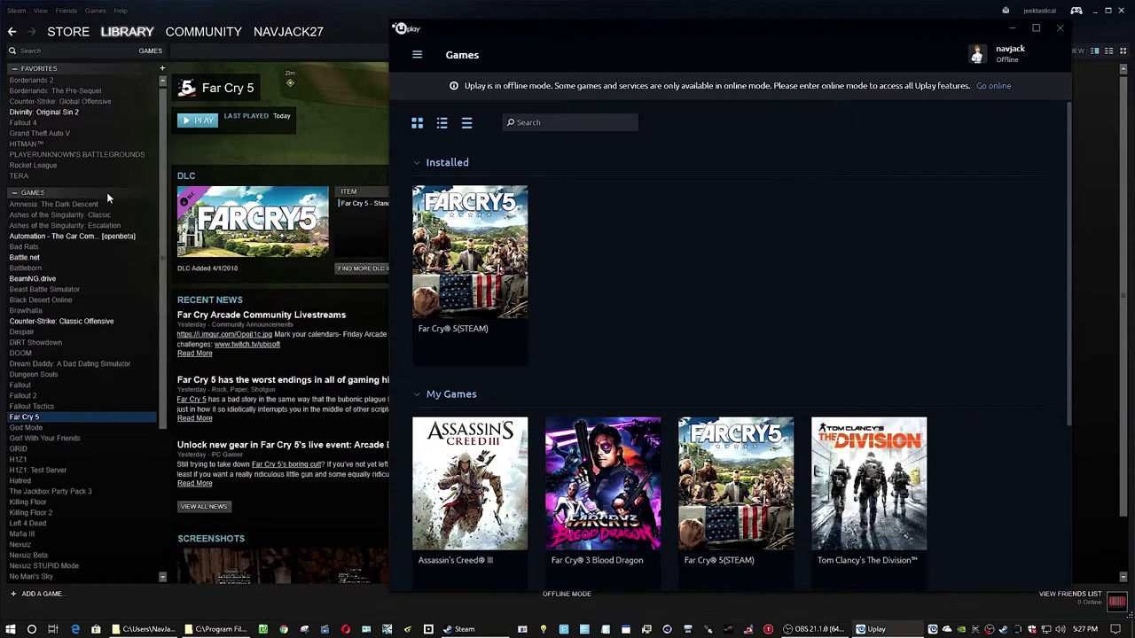
{"action": "left_click", "coordinate": [187, 121]}
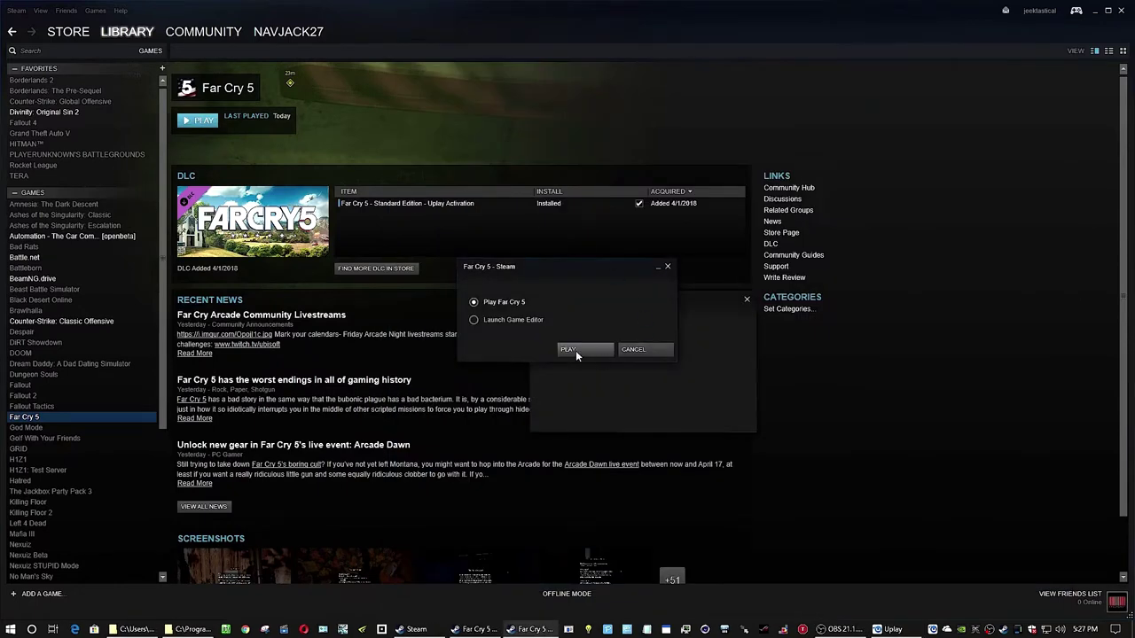
{"action": "left_click", "coordinate": [575, 349]}
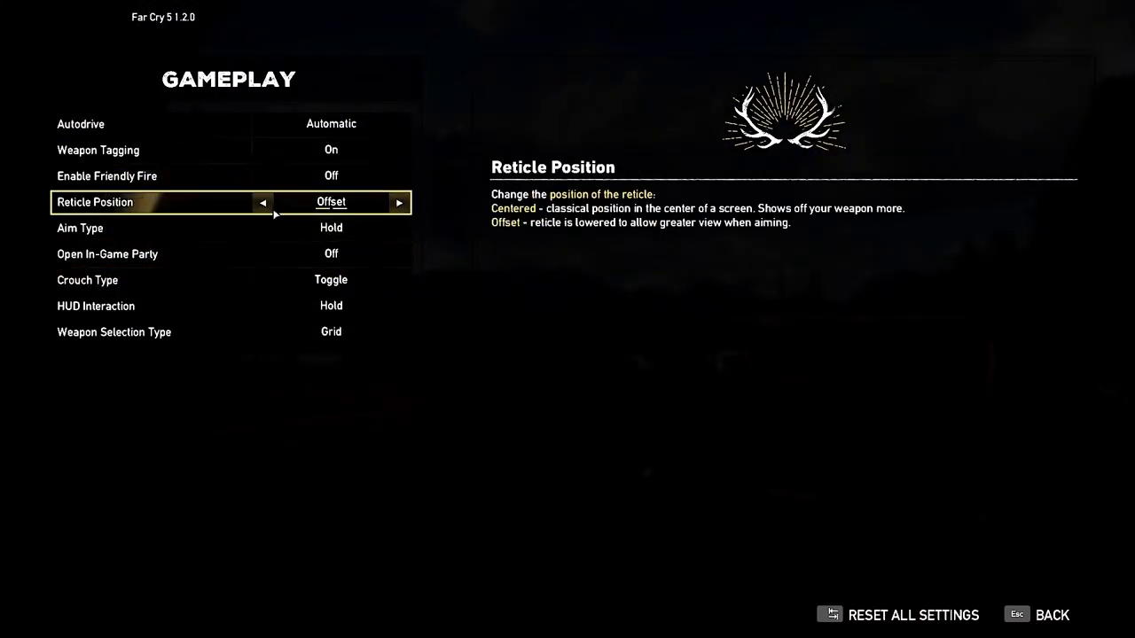
Set Reticle Position to Centered and Autodrive to Manual in Gameplay settings.
{"action": "left_click", "coordinate": [264, 204]}
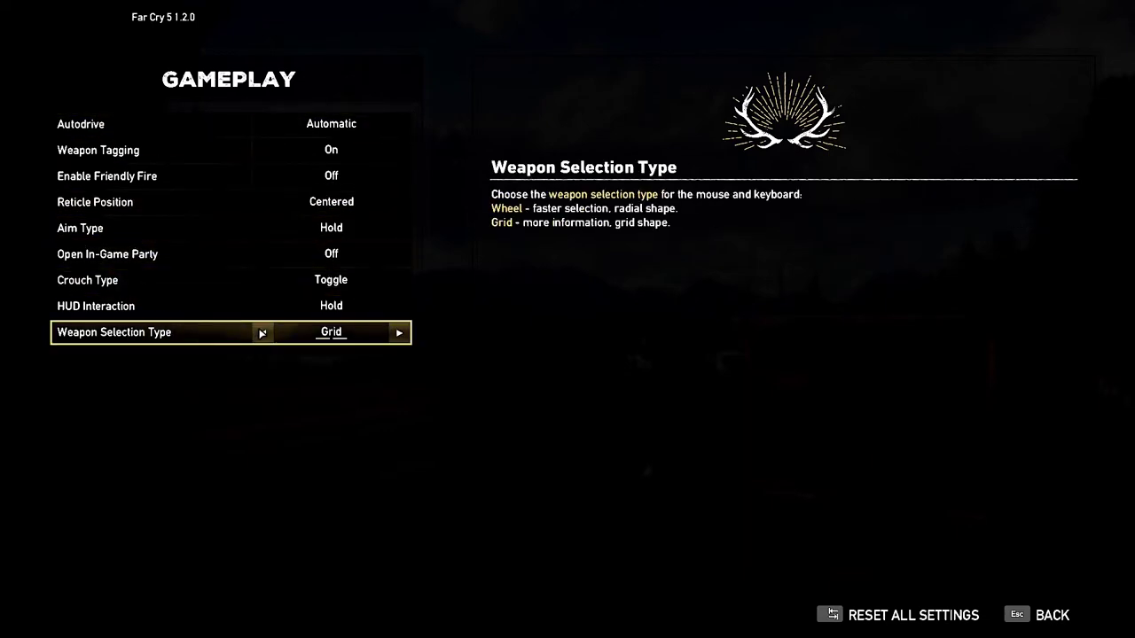
{"action": "key", "text": "Escape"}
{"action": "left_click", "coordinate": [232, 181]}
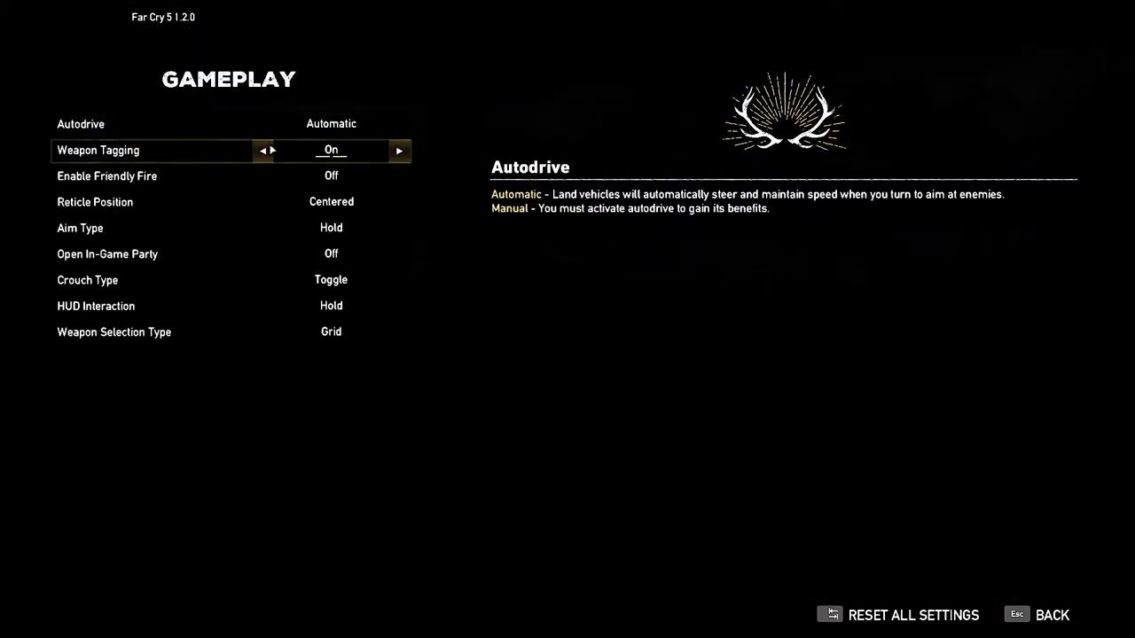
{"action": "left_click", "coordinate": [261, 121]}
{"action": "key", "text": "Escape"}
Raise Texture Filtering, Shadows, Geometry & Vegetation and Environment to Ultra, with Water Quality at High.
{"action": "left_click", "coordinate": [242, 253]}
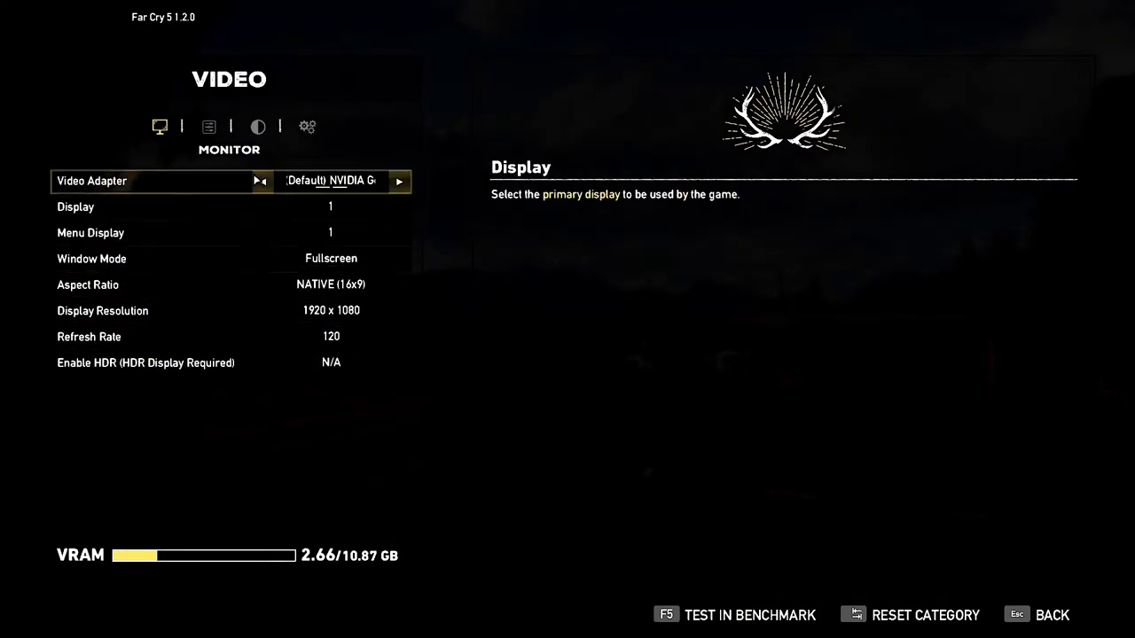
{"action": "key", "text": "e"}
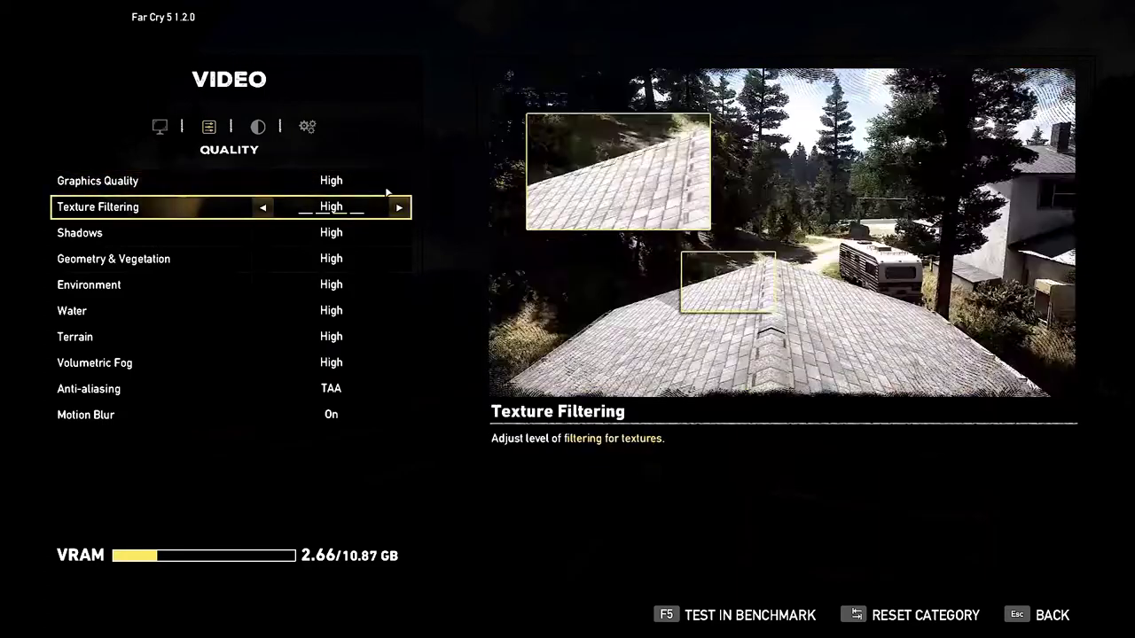
{"action": "left_click", "coordinate": [399, 207]}
{"action": "left_click", "coordinate": [402, 244]}
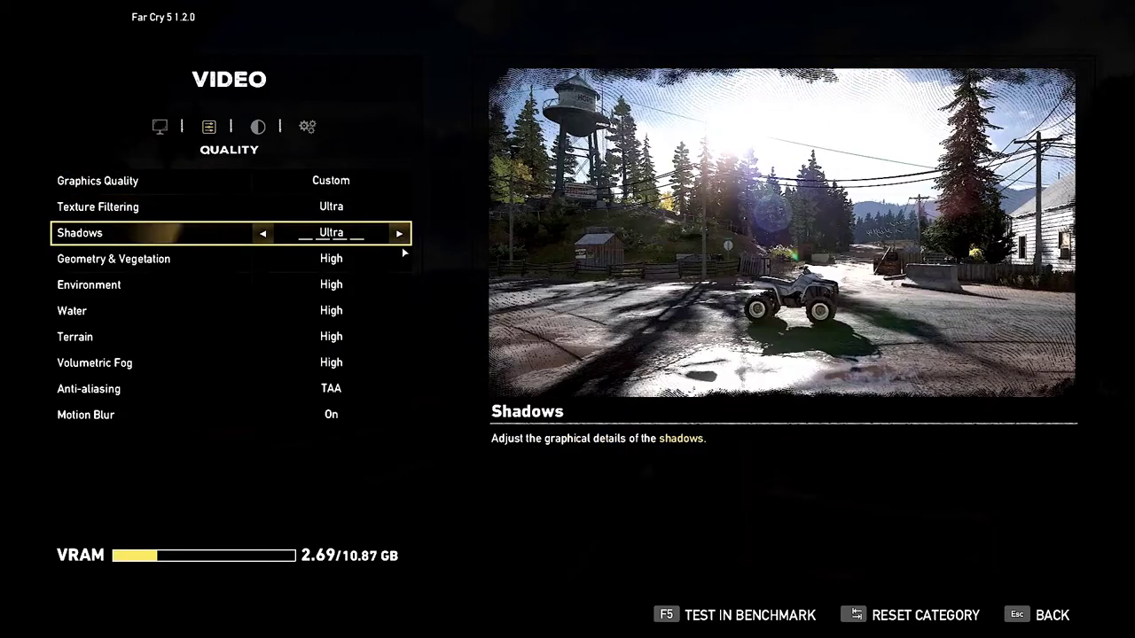
{"action": "left_click", "coordinate": [405, 264]}
{"action": "left_click", "coordinate": [407, 282]}
{"action": "double_click", "coordinate": [405, 318]}
{"action": "left_click", "coordinate": [405, 319]}
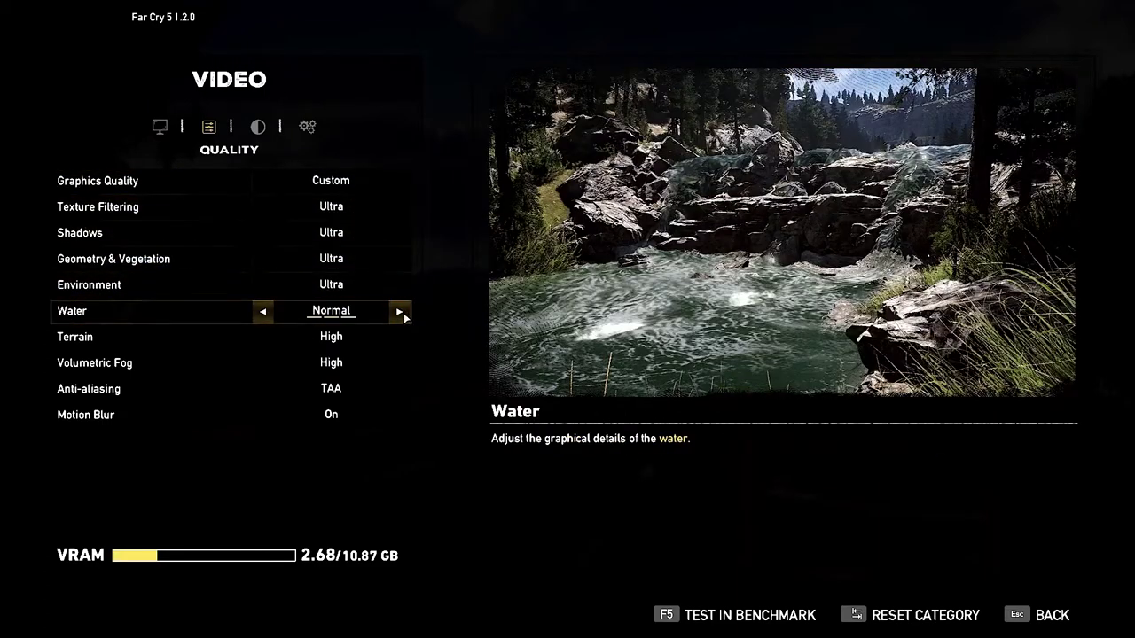
{"action": "left_click", "coordinate": [405, 319]}
Look through the color and advanced video settings, then return to the main options menu.
{"action": "key", "text": "Down"}
{"action": "key", "text": "Down"}
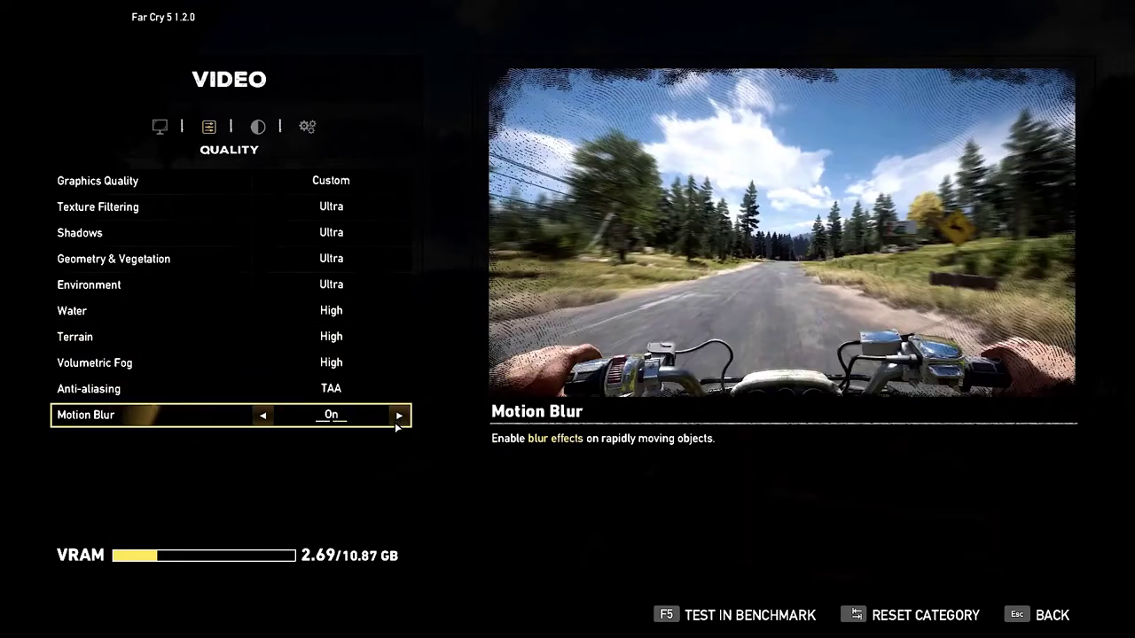
{"action": "key", "text": "Down"}
{"action": "key", "text": "e"}
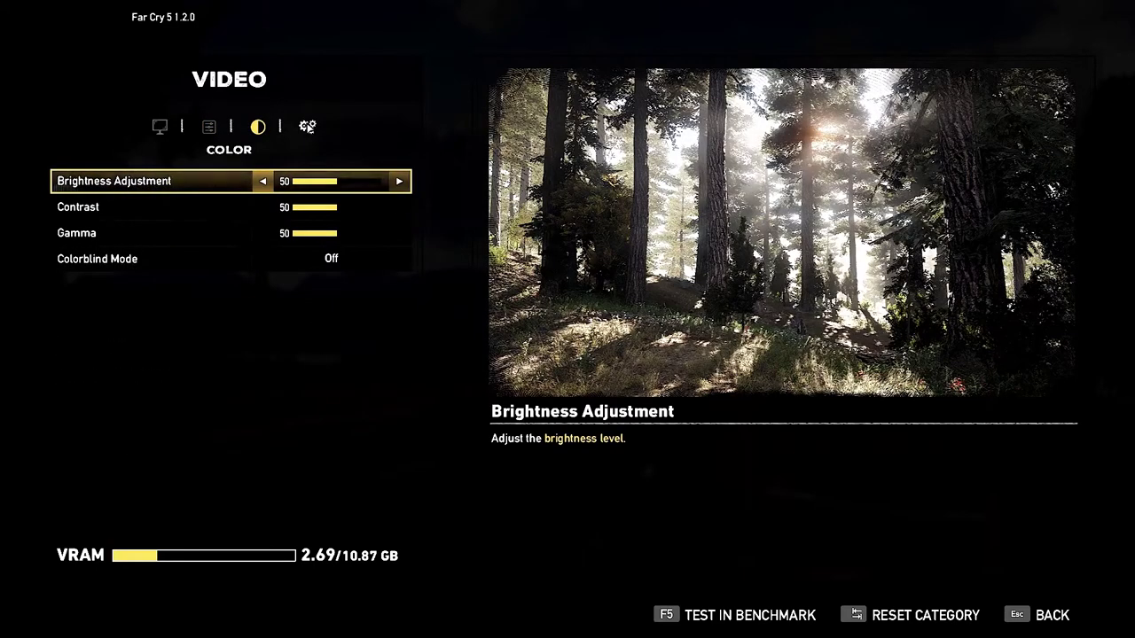
{"action": "key", "text": "e"}
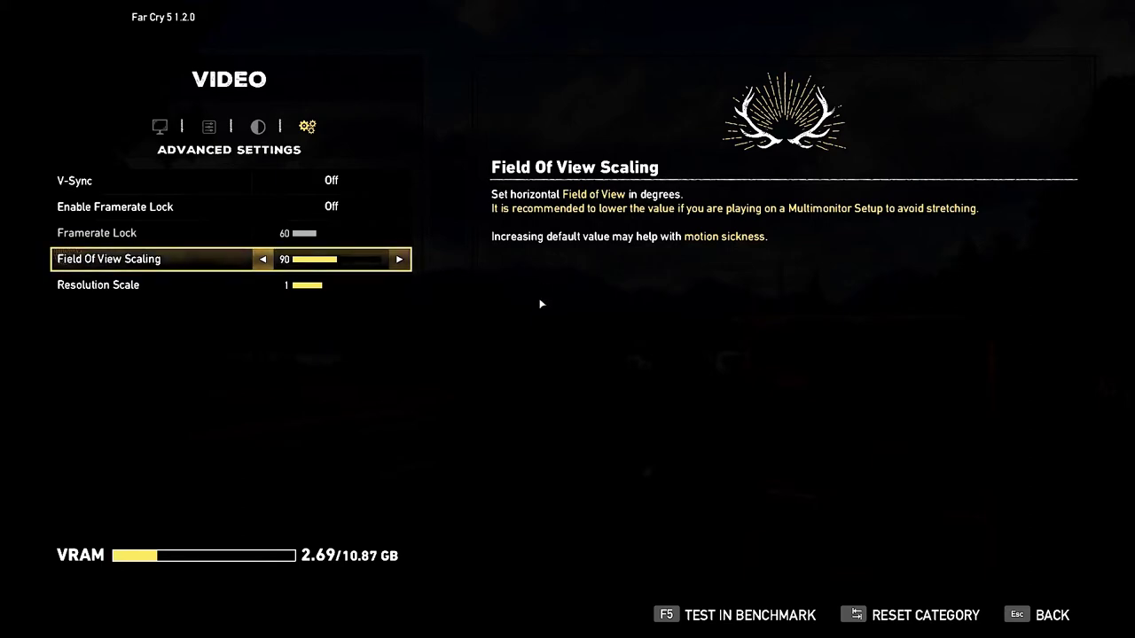
{"action": "key", "text": "Escape"}
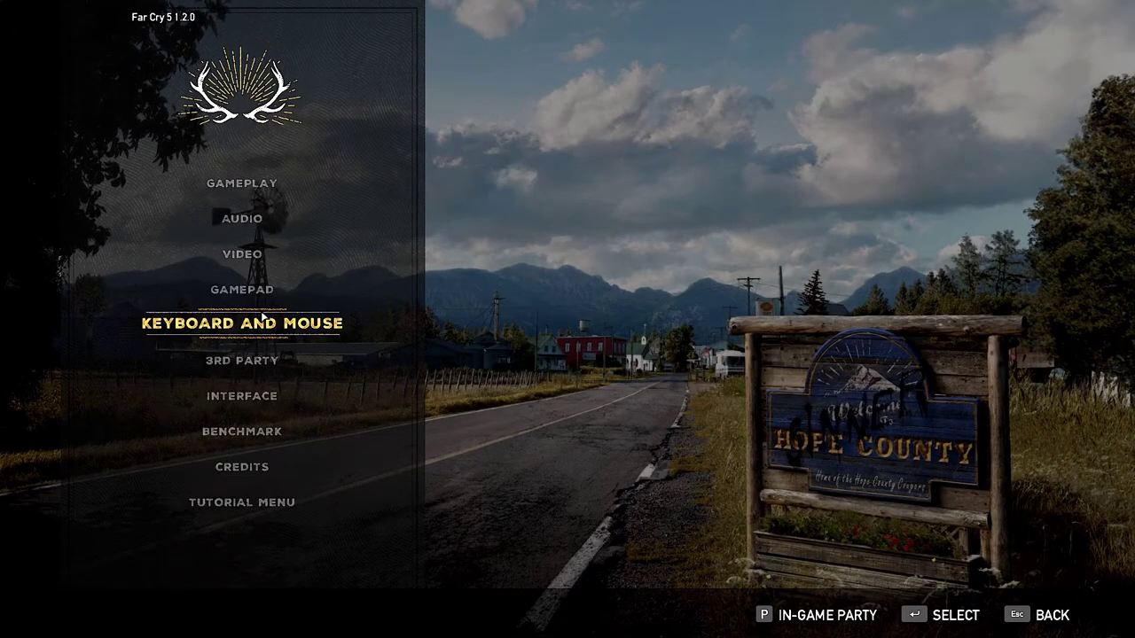
Start a new game on Normal difficulty and walk forward through the tunnel with the group.
{"action": "key", "text": "Escape"}
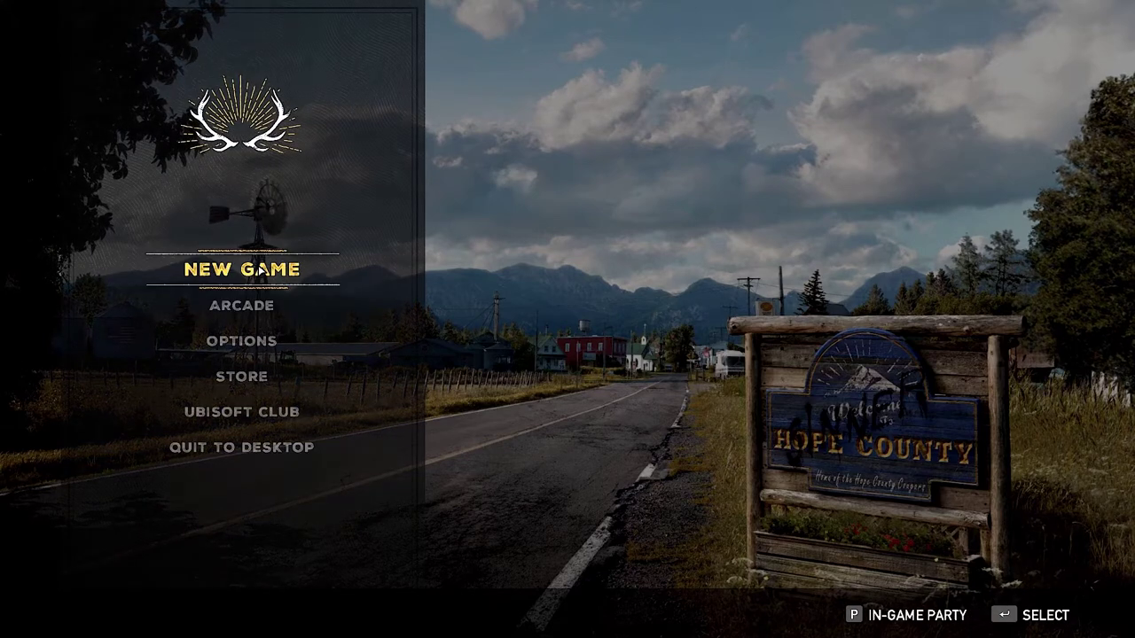
{"action": "left_click", "coordinate": [241, 269]}
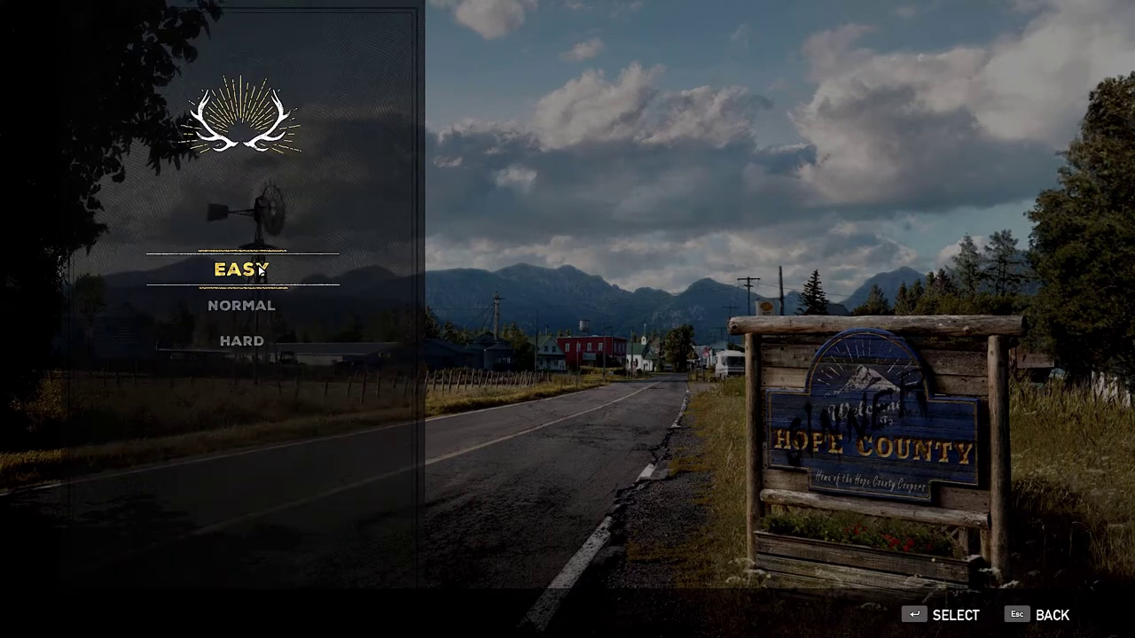
{"action": "left_click", "coordinate": [245, 308]}
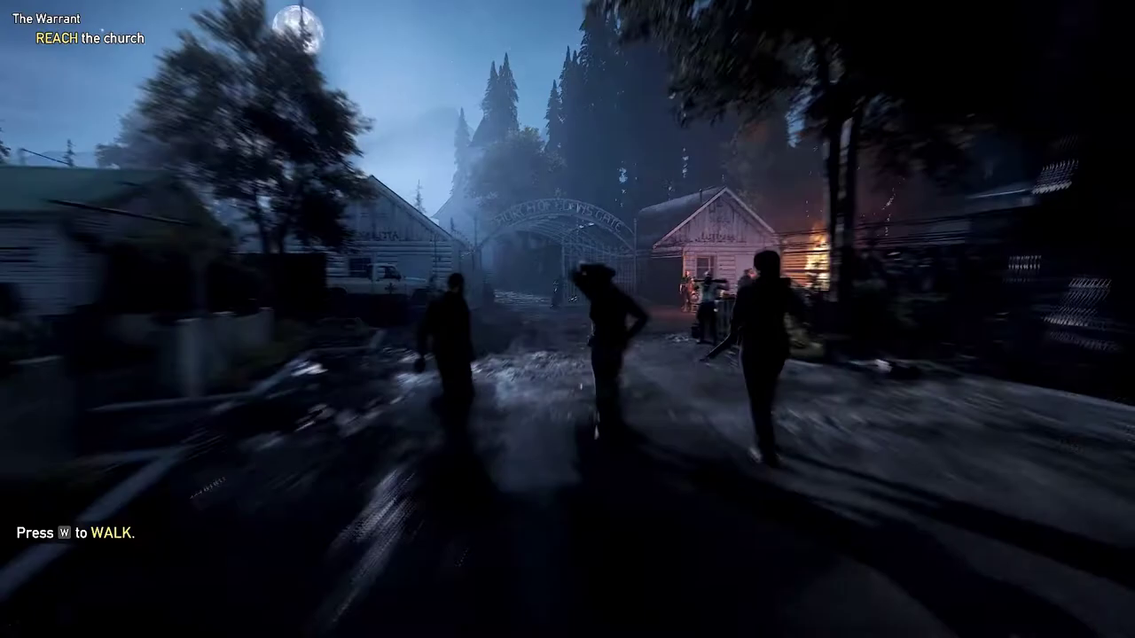
{"action": "key", "text": "w"}
{"action": "key", "text": "w"}
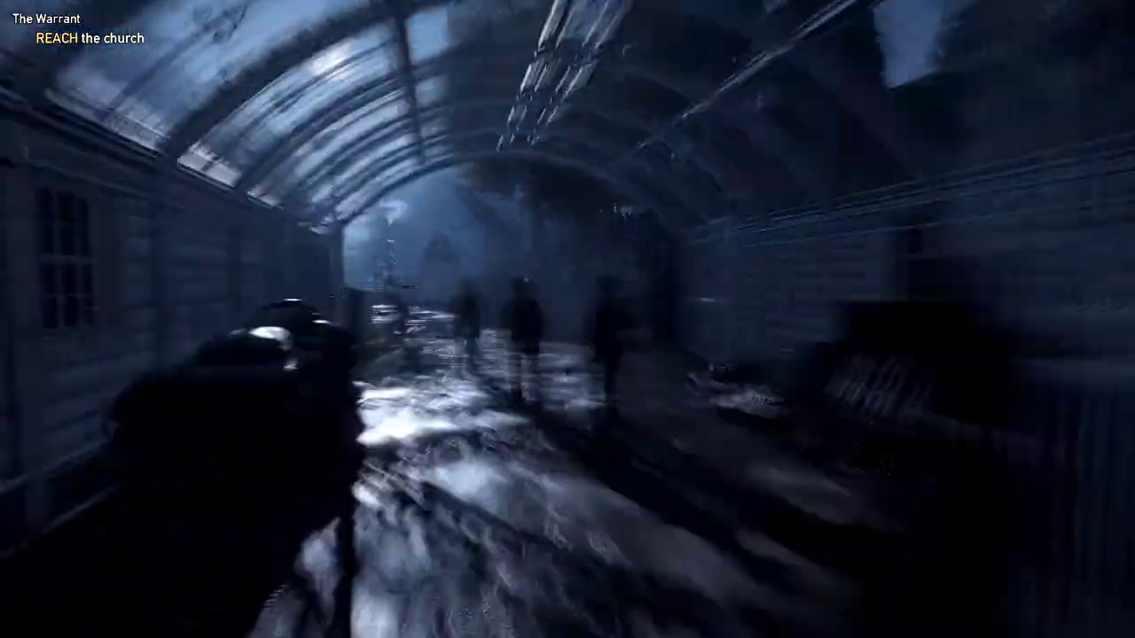
{"action": "key", "text": "w"}
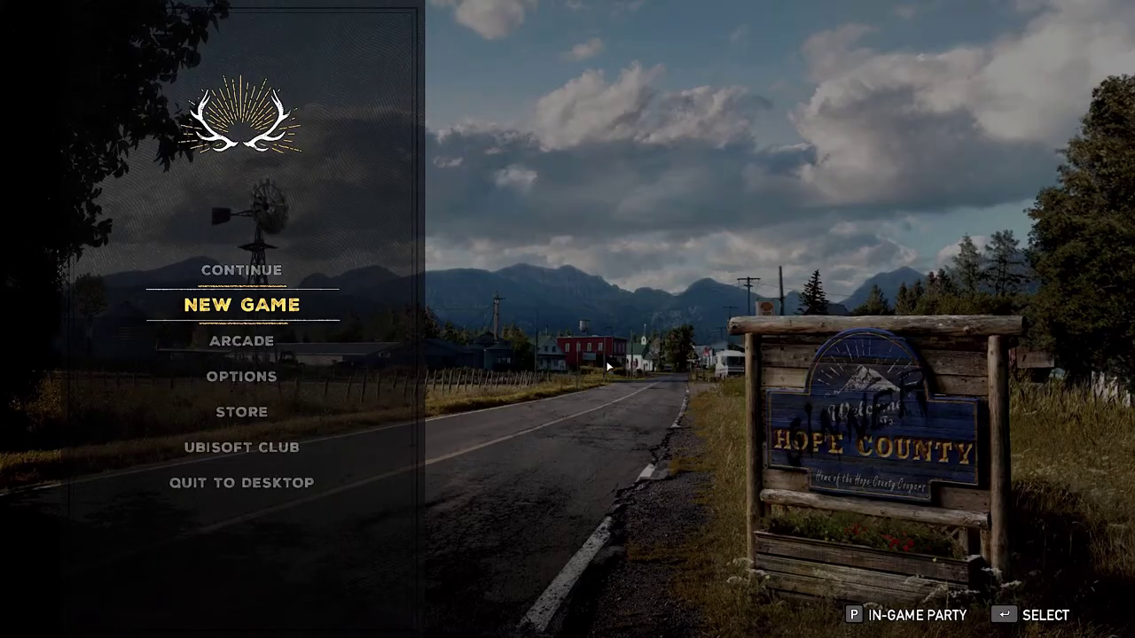
Quit Far Cry 5 to the desktop and restart Steam in online mode.
{"action": "left_click", "coordinate": [254, 484]}
{"action": "left_click", "coordinate": [521, 316]}
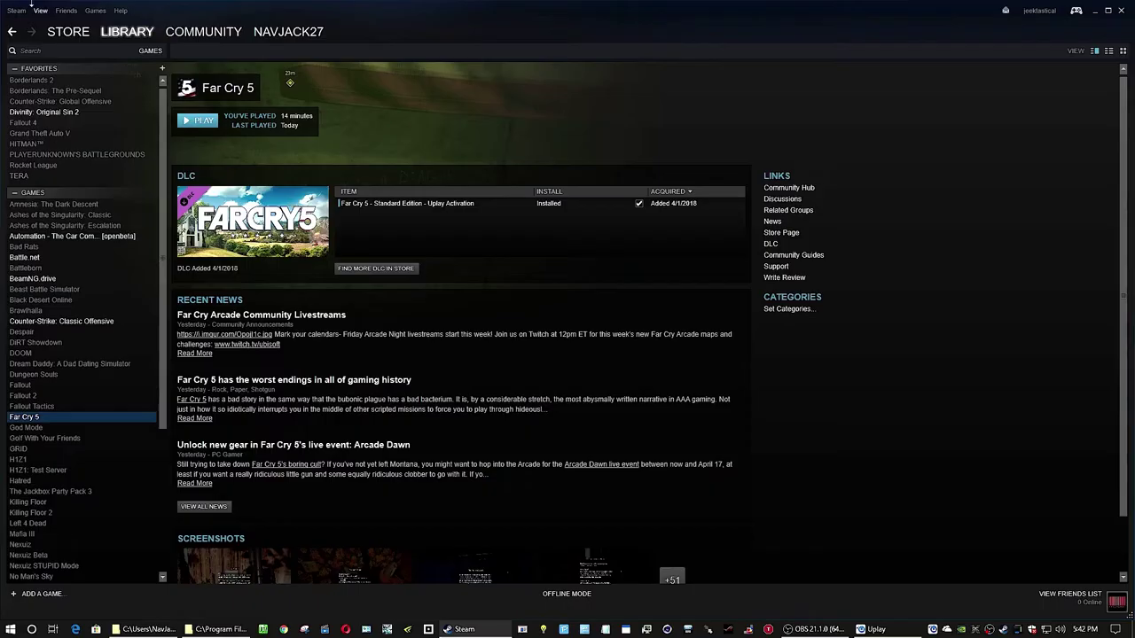
{"action": "left_click", "coordinate": [15, 10]}
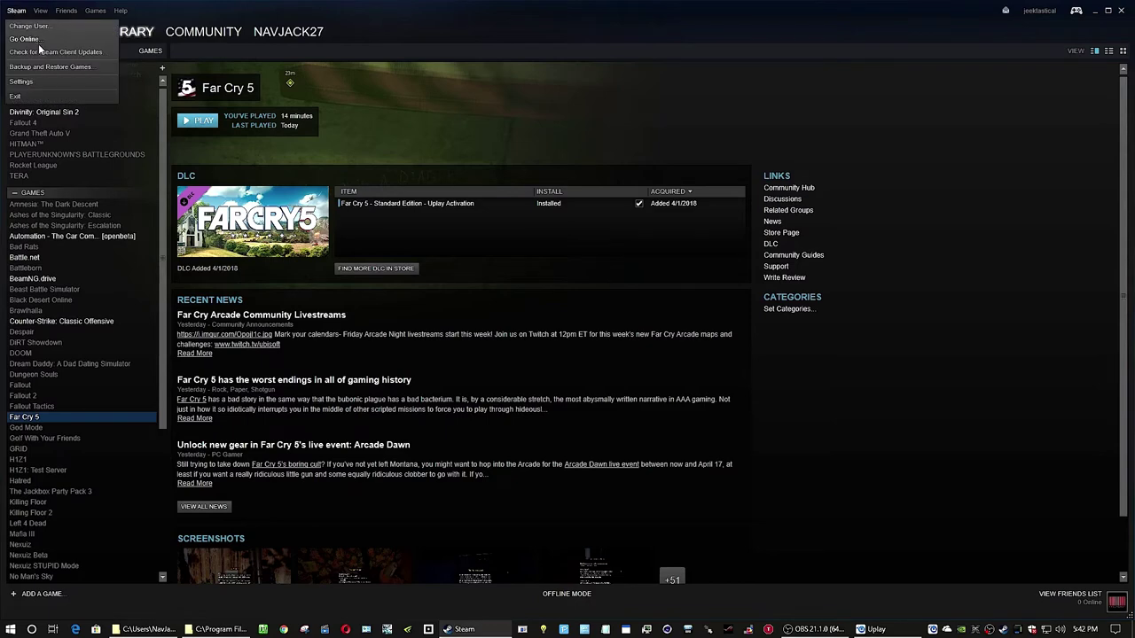
{"action": "left_click", "coordinate": [38, 44]}
{"action": "left_click", "coordinate": [550, 328]}
{"action": "left_click", "coordinate": [894, 629]}
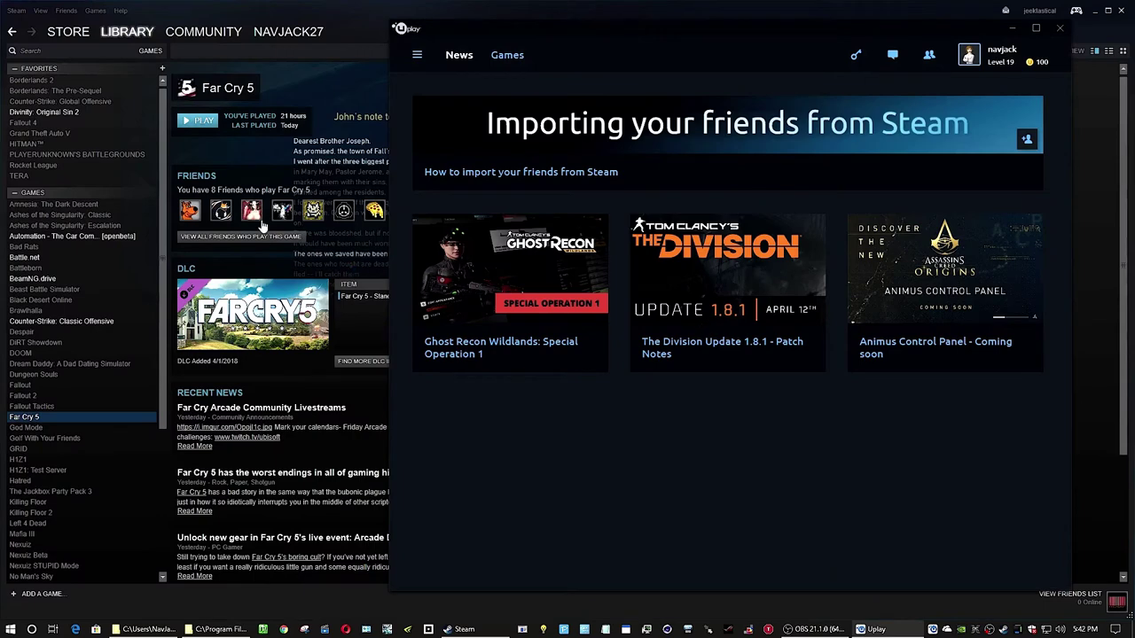
Relaunch Far Cry 5 and choose Local save game in Uplay's sync prompt.
{"action": "left_click", "coordinate": [191, 125]}
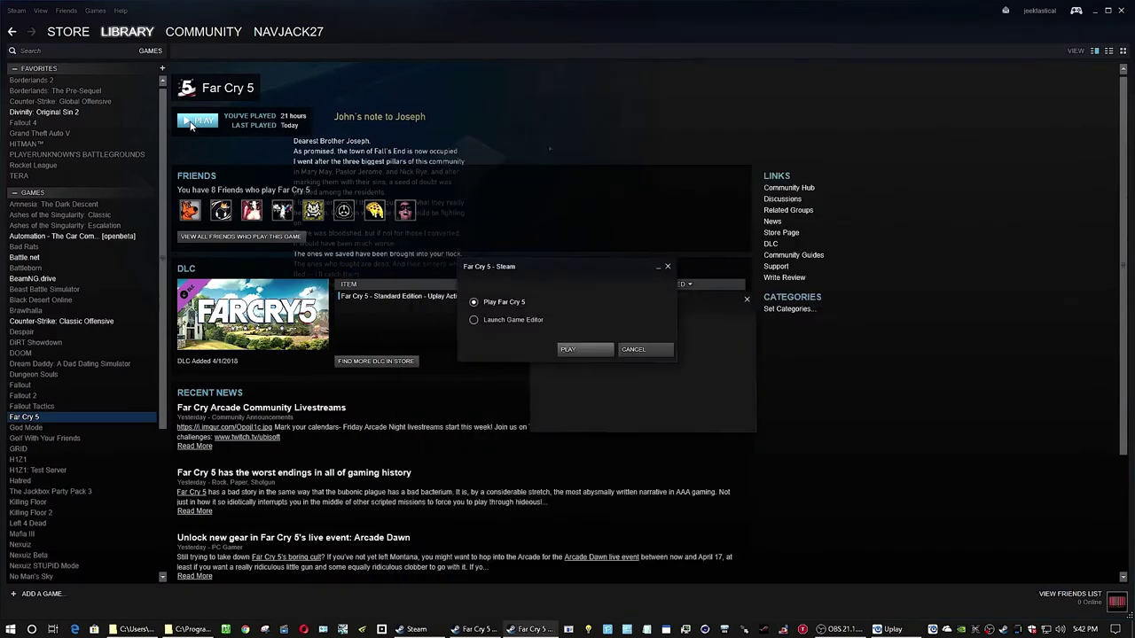
{"action": "left_click", "coordinate": [568, 349]}
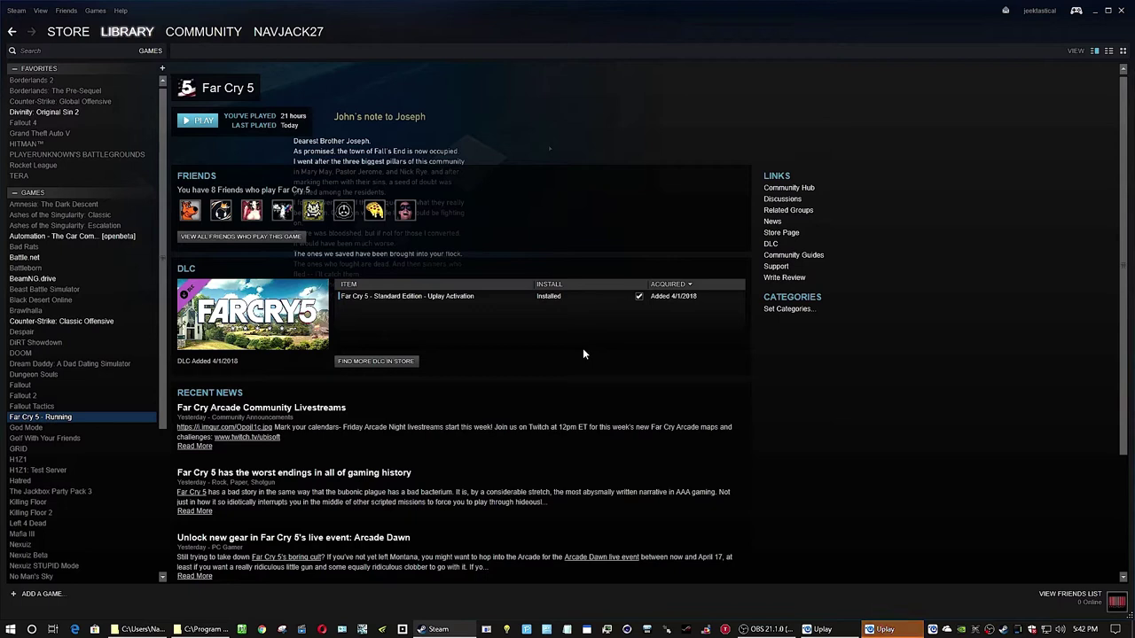
{"action": "left_click", "coordinate": [880, 631]}
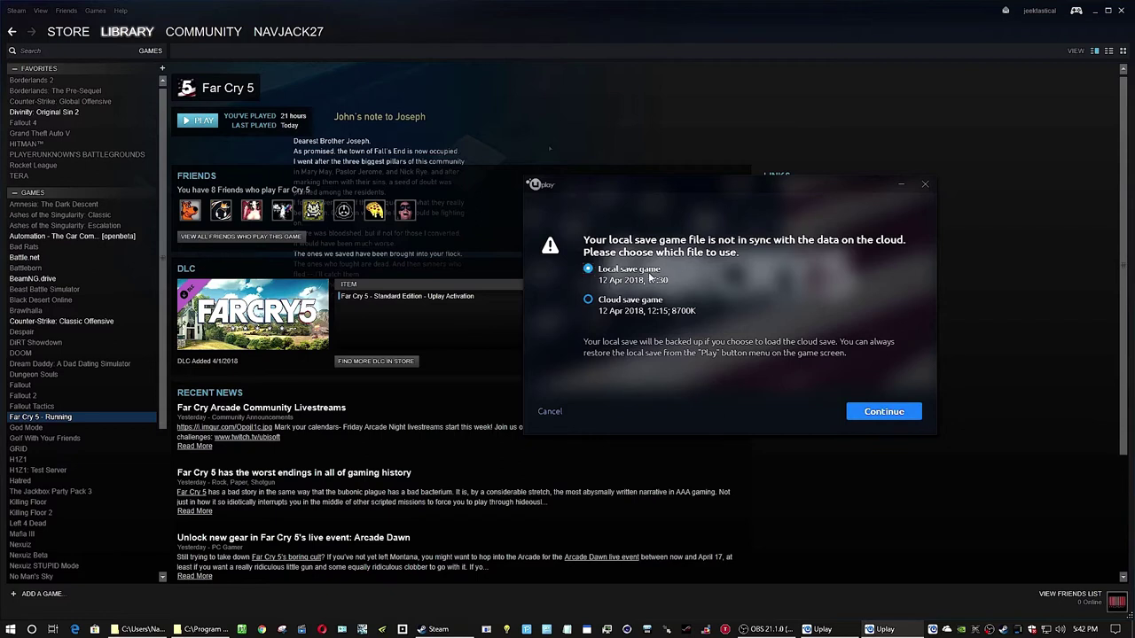
{"action": "left_click", "coordinate": [877, 413]}
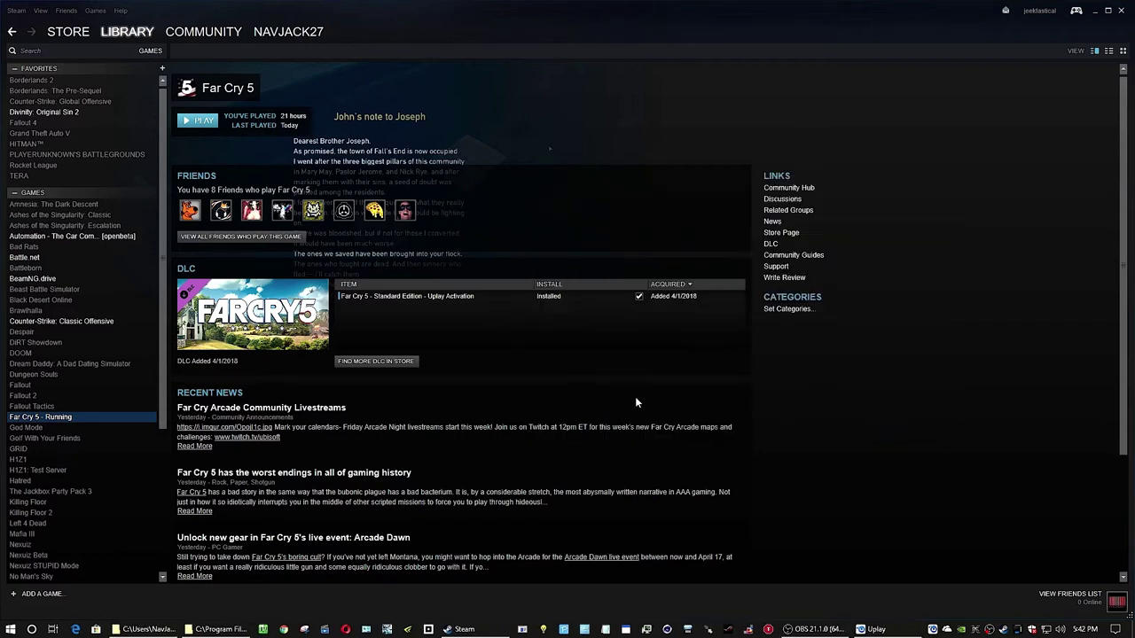